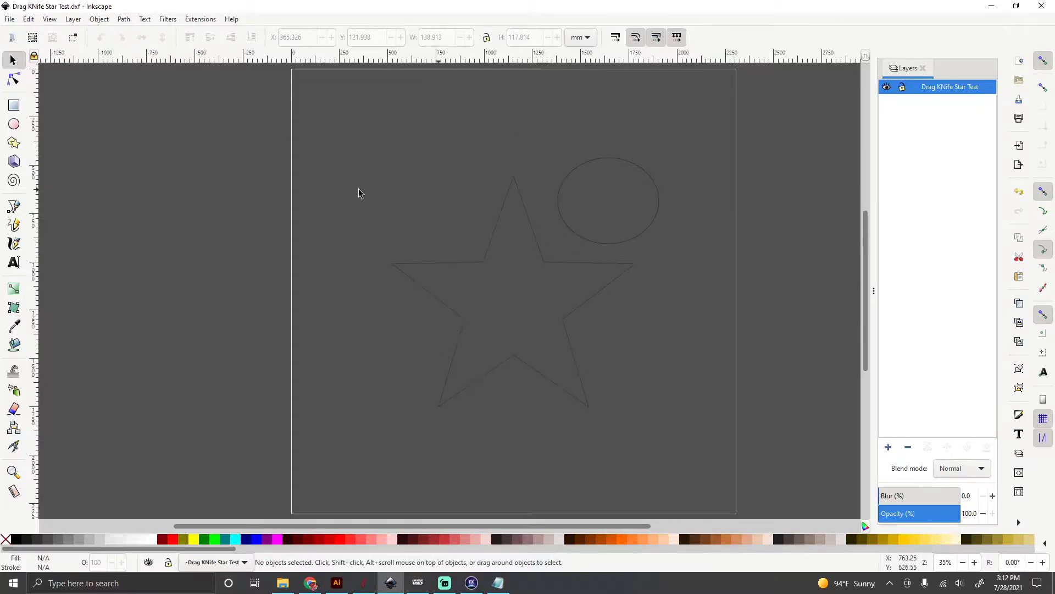
- Save the drawing as an AutoCAD DXF R14 file in mm with LWPOLYLINE output, replacing the existing Drag KNife Star Test.dxf
{"action": "left_click", "coordinate": [10, 20]}
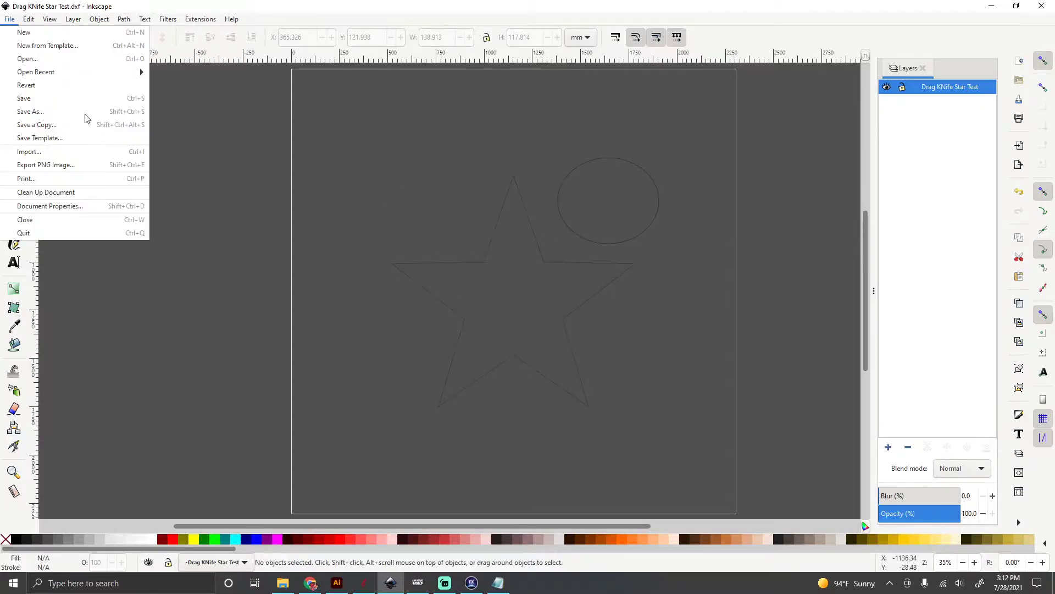
{"action": "left_click", "coordinate": [30, 111]}
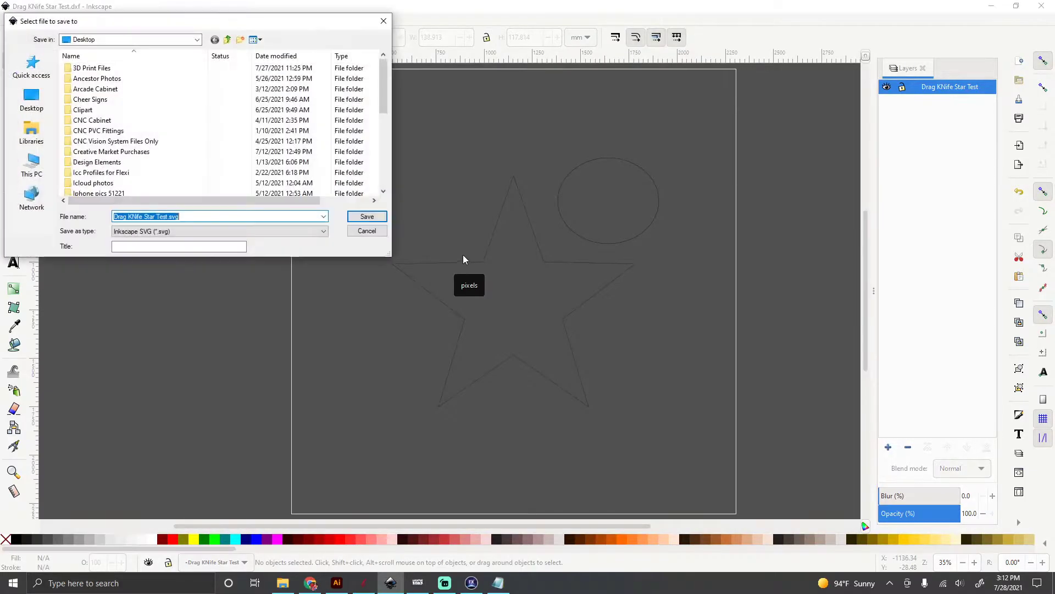
{"action": "left_click", "coordinate": [323, 230]}
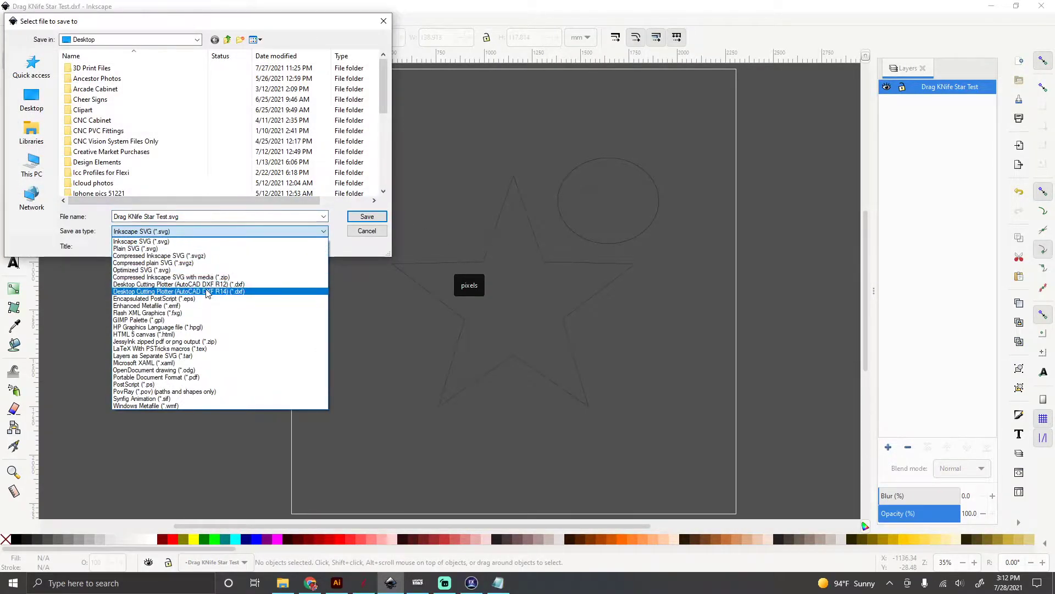
{"action": "left_click", "coordinate": [273, 291]}
{"action": "left_click", "coordinate": [367, 216]}
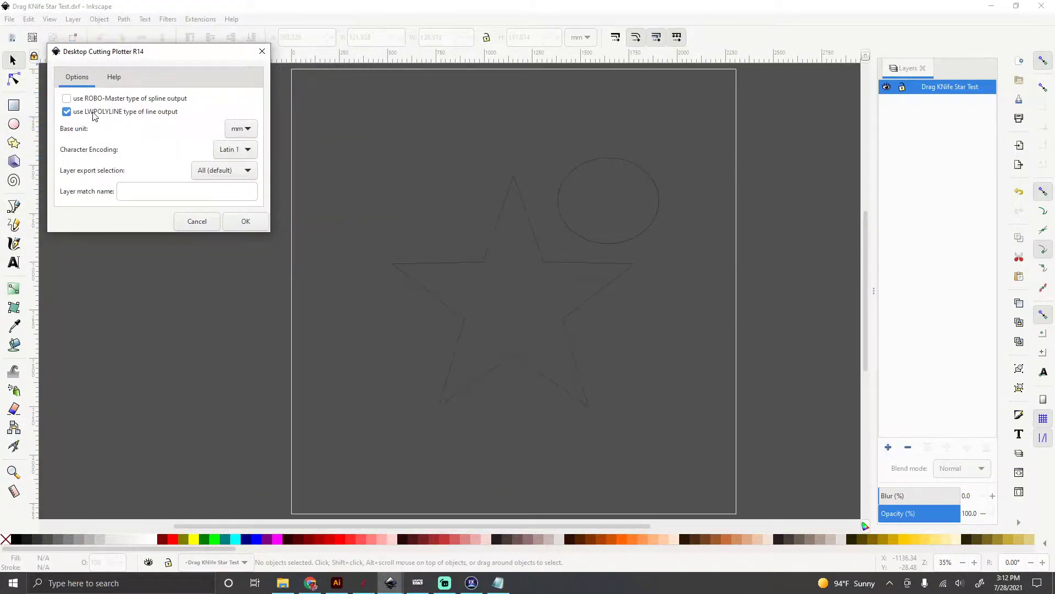
{"action": "left_click", "coordinate": [241, 223]}
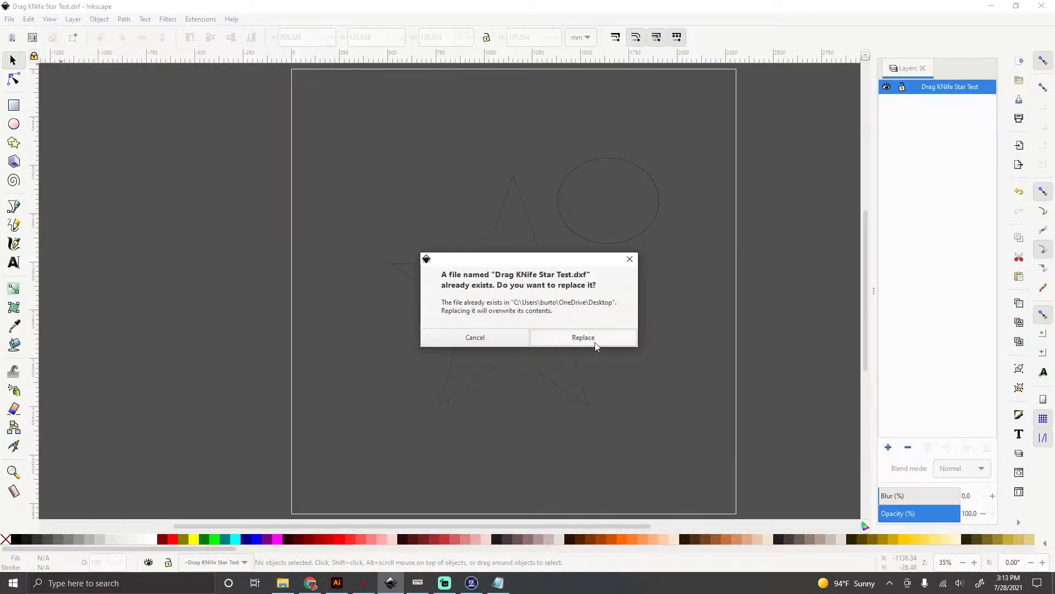
{"action": "left_click", "coordinate": [594, 340]}
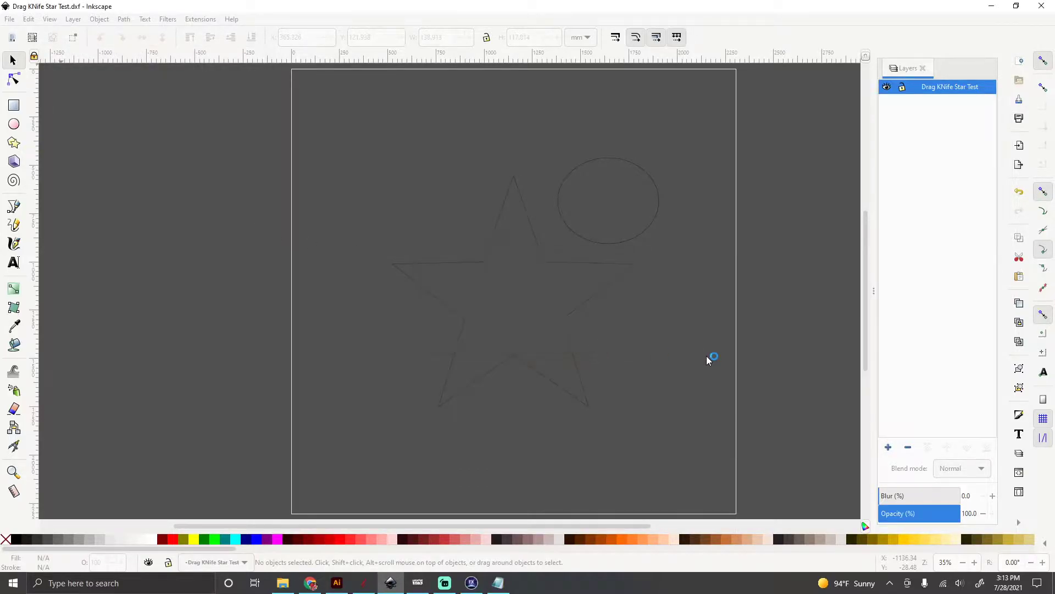
- Switch to the myCNC control software and open the DXF import for Drag KNife Star Test.dxf
{"action": "left_click", "coordinate": [420, 584]}
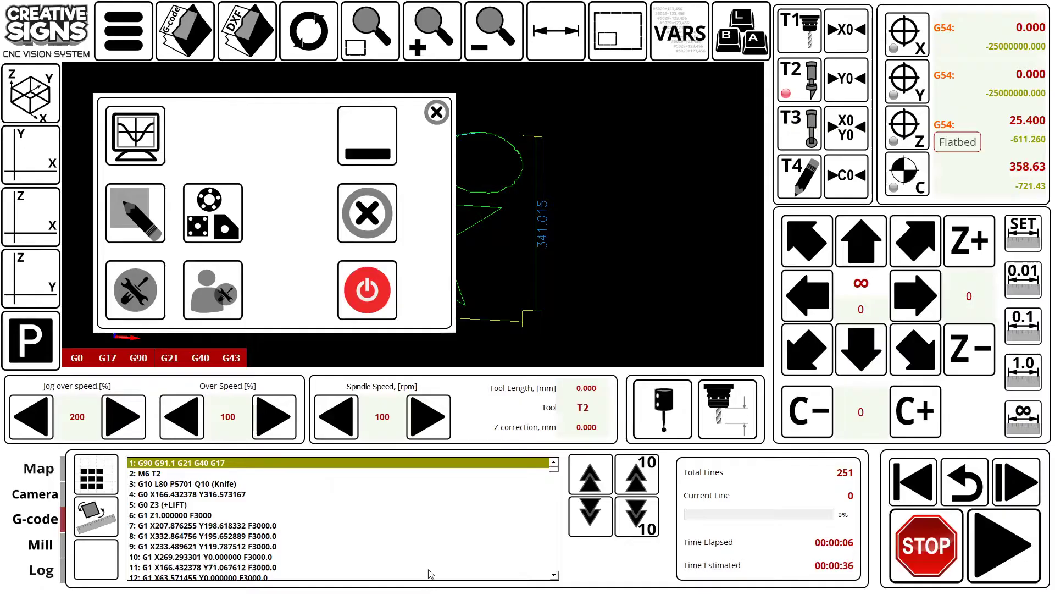
{"action": "left_click", "coordinate": [436, 113]}
{"action": "left_click", "coordinate": [244, 36]}
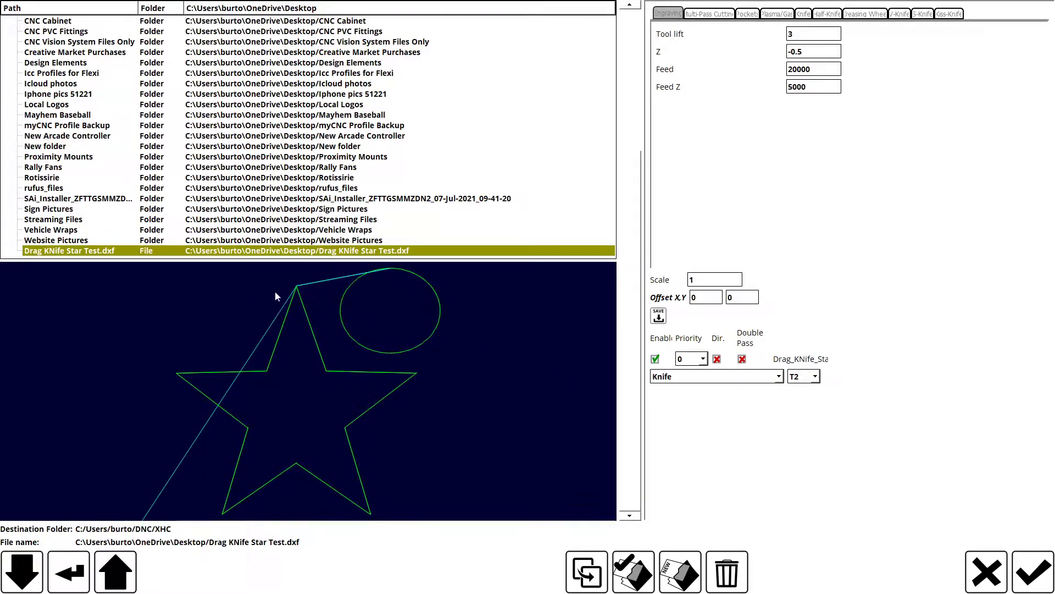
- Choose the Knife operation for the star drawing, check its feed and working height settings, and accept the import
{"action": "left_click", "coordinate": [779, 377]}
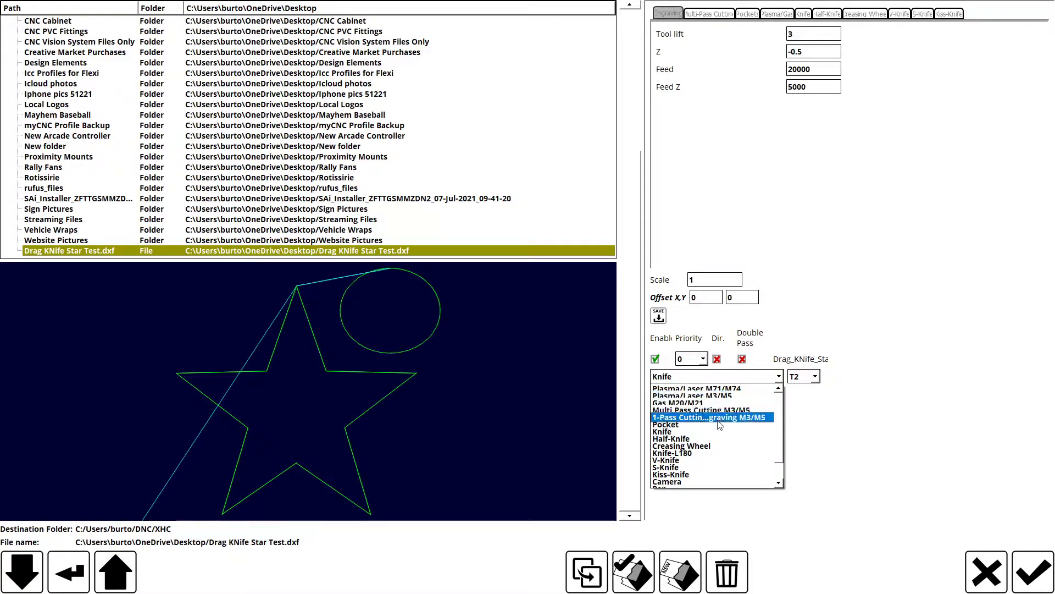
{"action": "scroll", "coordinate": [720, 424], "scroll_direction": "down", "scroll_amount": 1}
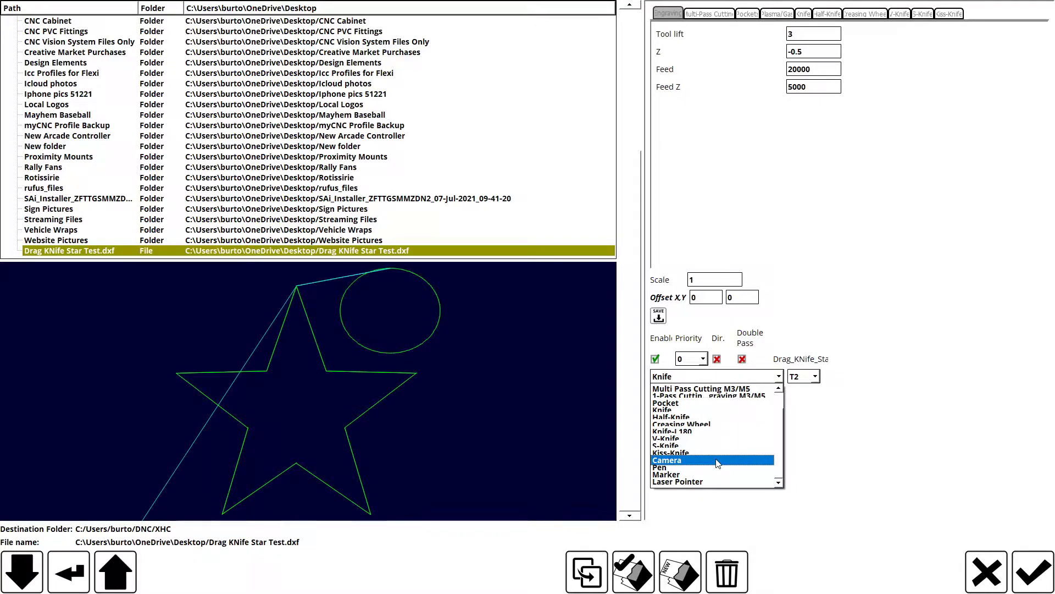
{"action": "left_click", "coordinate": [711, 411]}
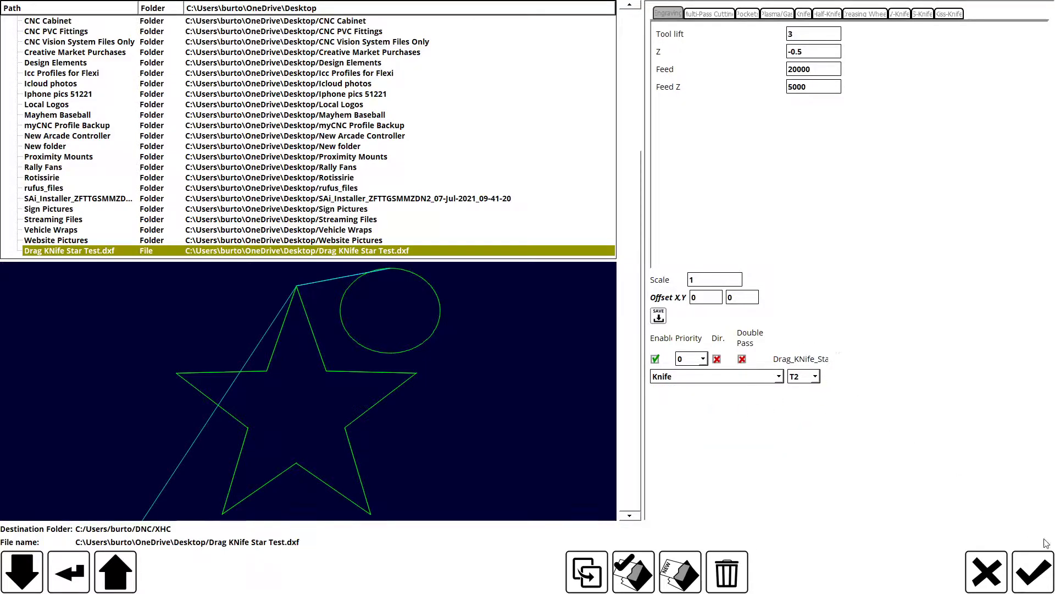
{"action": "left_click", "coordinate": [803, 13]}
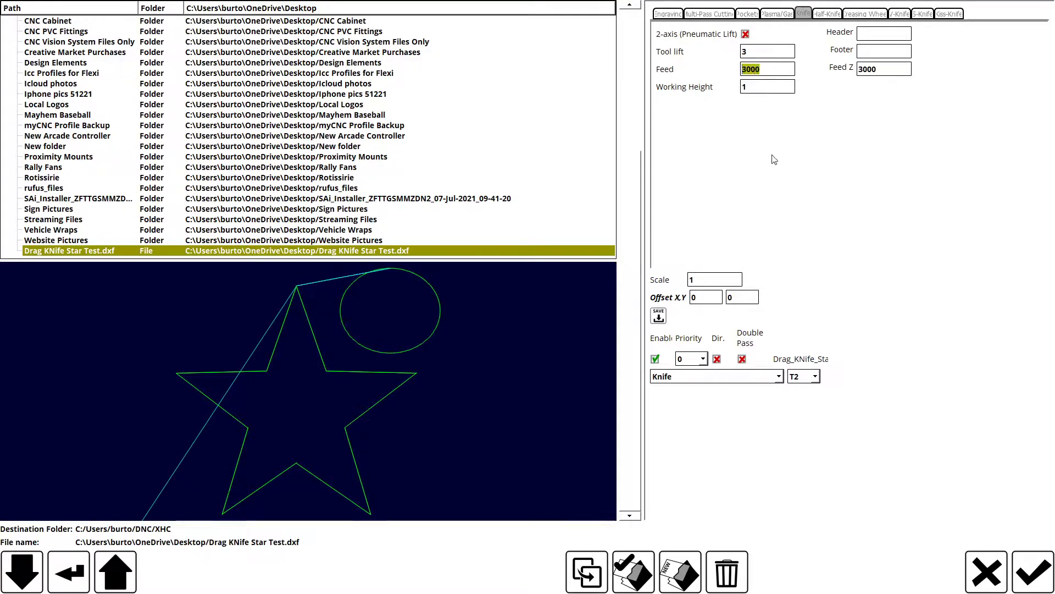
{"action": "left_click", "coordinate": [758, 91]}
{"action": "left_click", "coordinate": [1032, 571]}
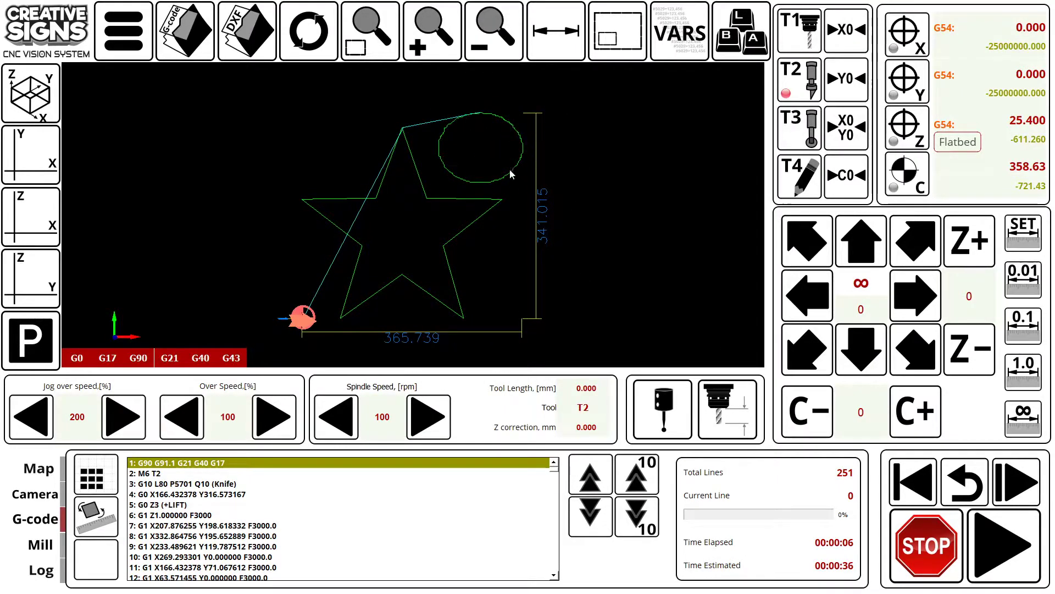
- Show the camera view and run the homing procedure for the C axis
{"action": "mouse_move", "coordinate": [472, 176]}
{"action": "left_mouse_down"}
{"action": "mouse_move", "coordinate": [471, 238]}
{"action": "mouse_move", "coordinate": [482, 99]}
{"action": "mouse_move", "coordinate": [416, 108]}
{"action": "mouse_move", "coordinate": [406, 134]}
{"action": "mouse_move", "coordinate": [471, 235]}
{"action": "mouse_move", "coordinate": [468, 185]}
{"action": "mouse_move", "coordinate": [435, 177]}
{"action": "left_mouse_up"}
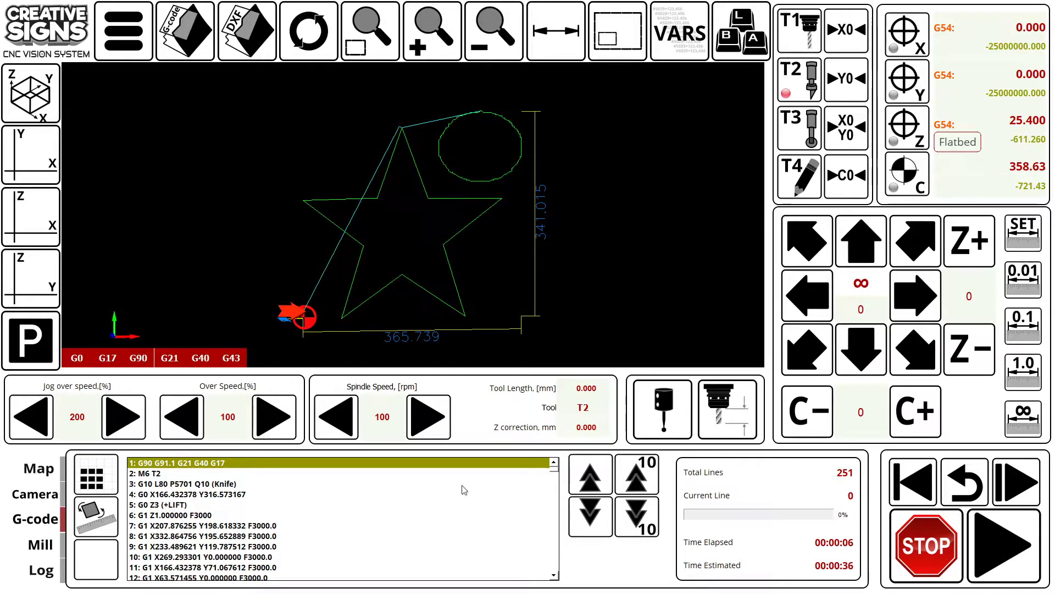
{"action": "left_click", "coordinate": [39, 493]}
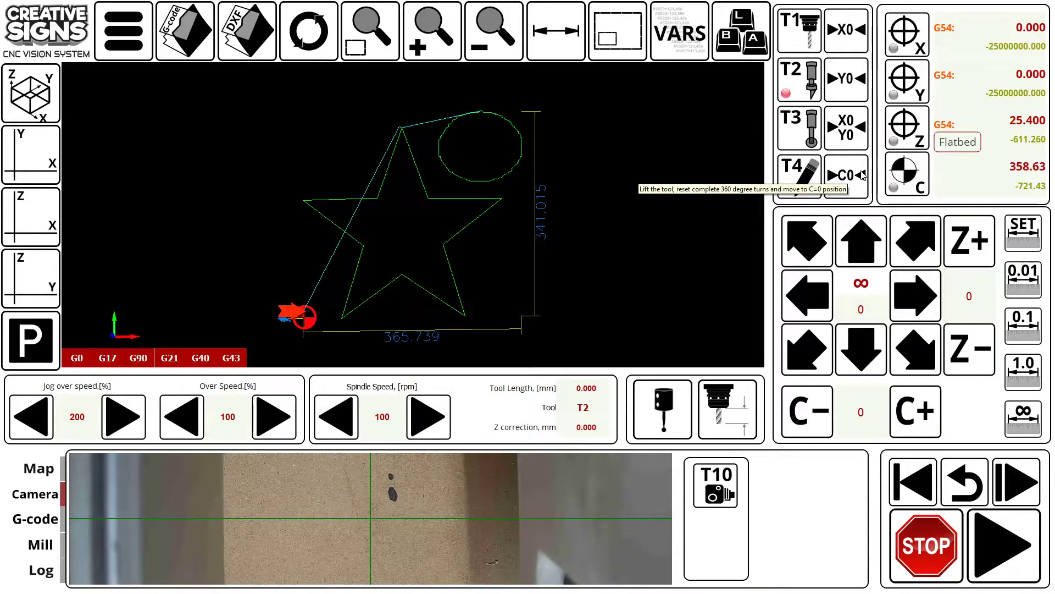
{"action": "left_click", "coordinate": [911, 172]}
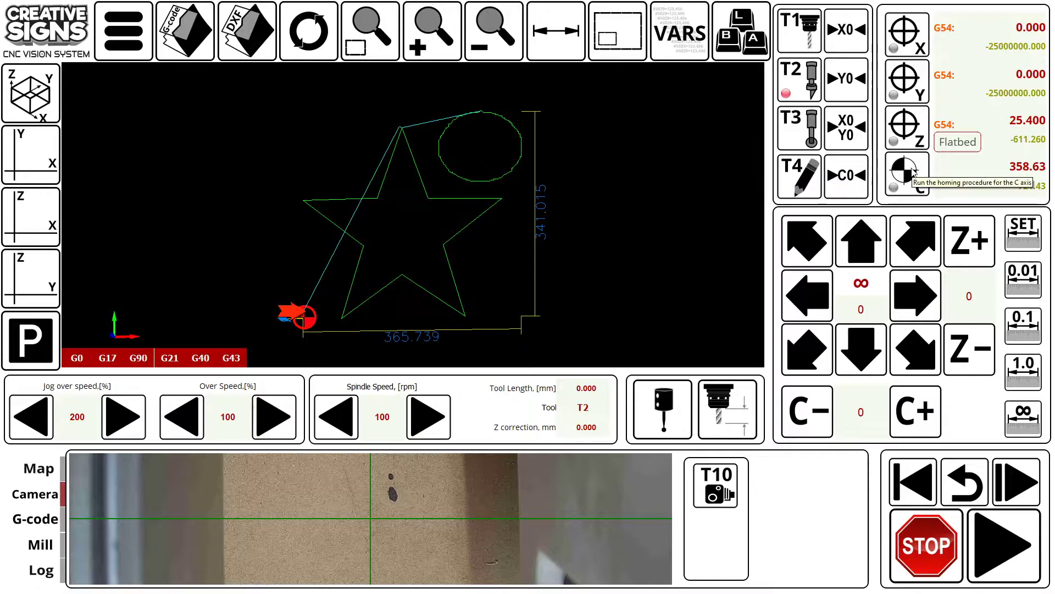
{"action": "left_click", "coordinate": [666, 317]}
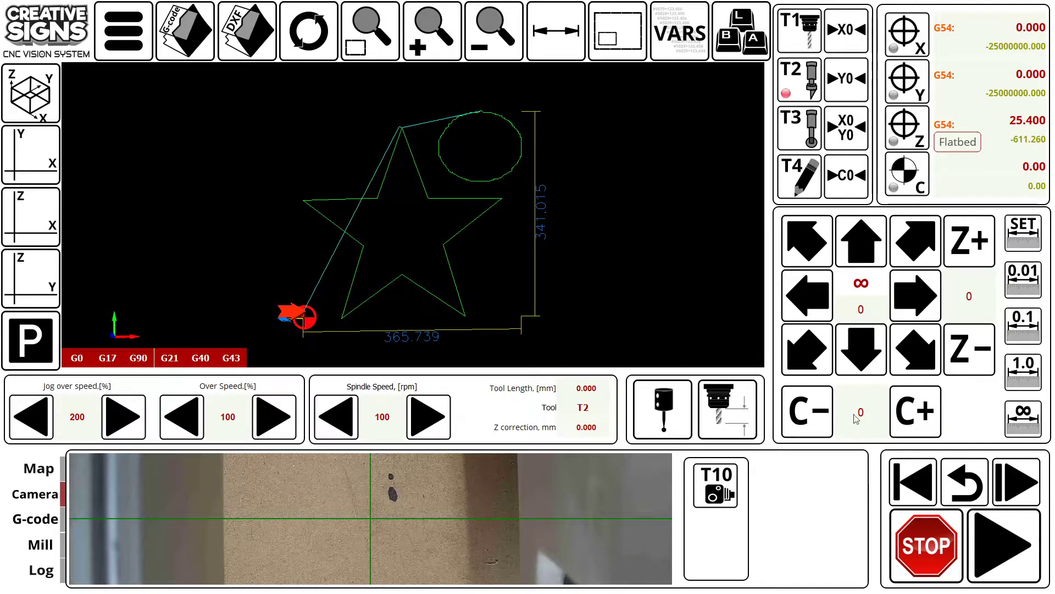
- Run the knife cutting program, follow the tool's rotation along the star in the 3D view, and show the G-code listing
{"action": "left_click", "coordinate": [992, 559]}
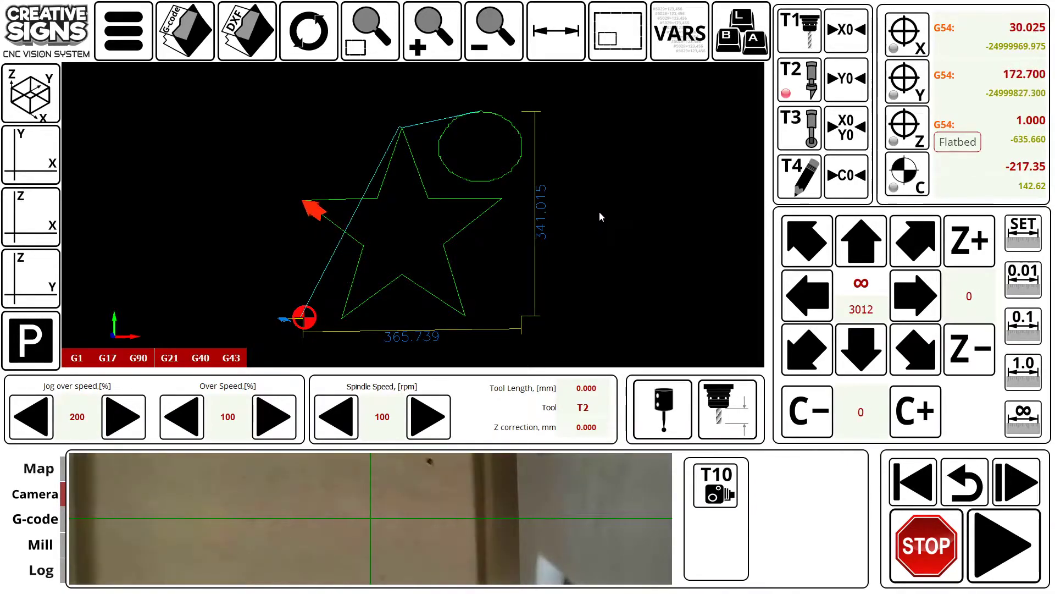
{"action": "left_click_drag", "start_coordinate": [479, 281], "coordinate": [460, 236]}
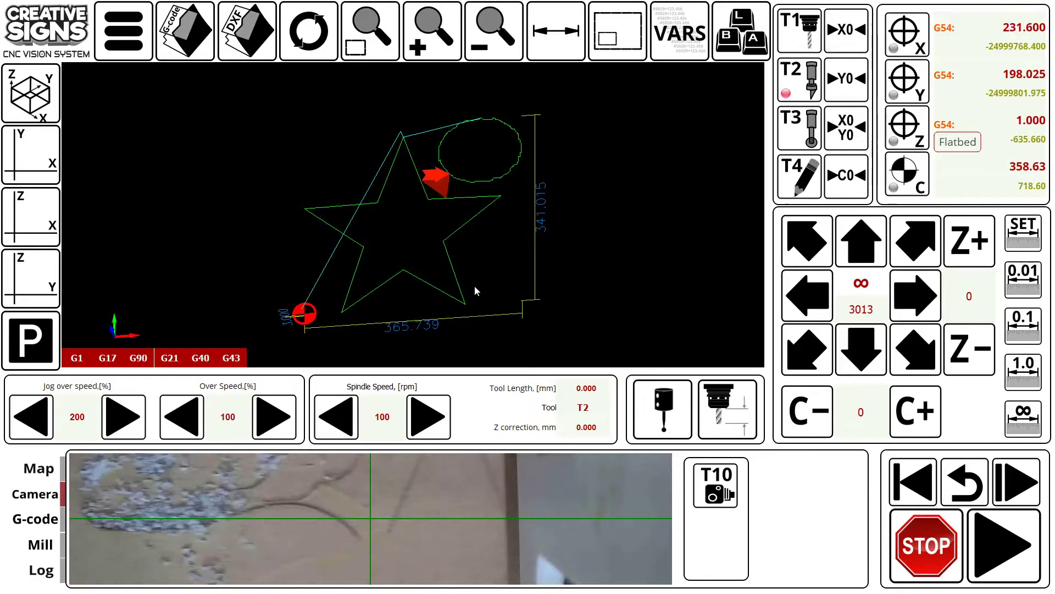
{"action": "left_click_drag", "start_coordinate": [554, 307], "coordinate": [406, 241]}
{"action": "scroll", "coordinate": [405, 241], "scroll_direction": "up", "scroll_amount": 5}
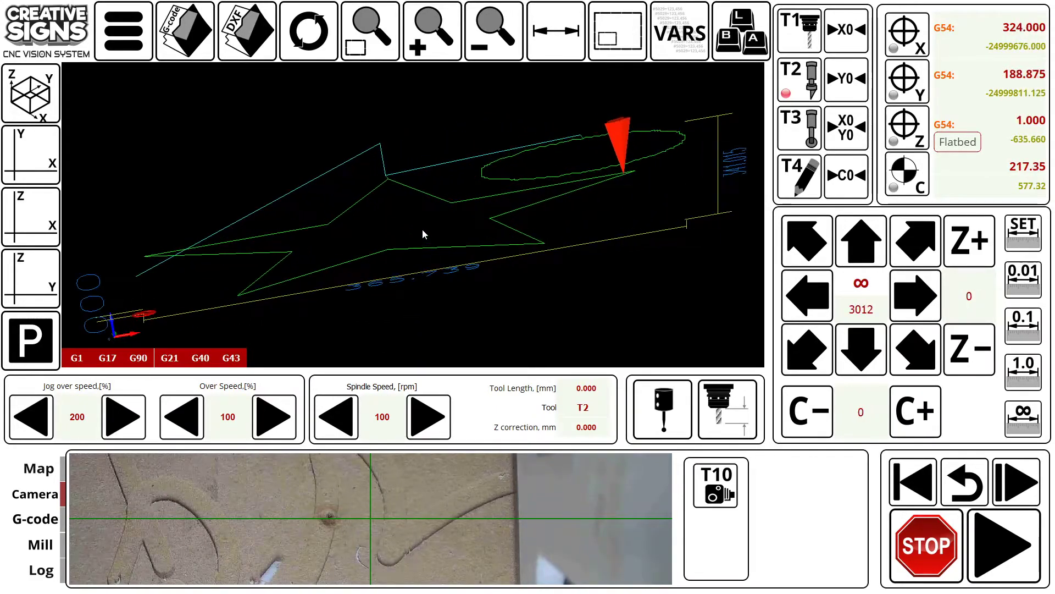
{"action": "scroll", "coordinate": [422, 220], "scroll_direction": "down", "scroll_amount": 6}
{"action": "left_click_drag", "start_coordinate": [424, 214], "coordinate": [422, 279]}
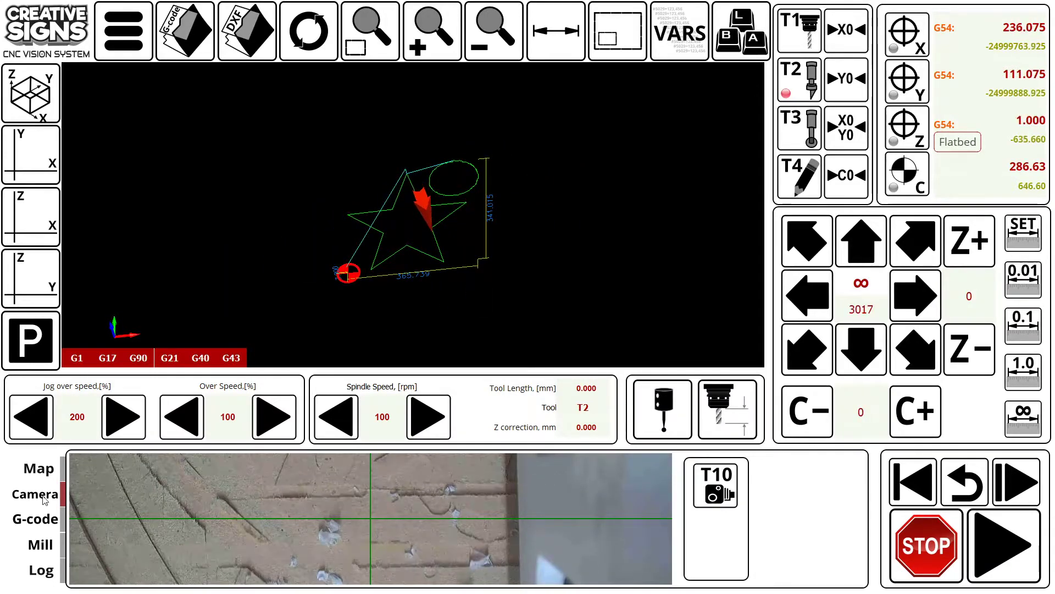
{"action": "left_click", "coordinate": [34, 520]}
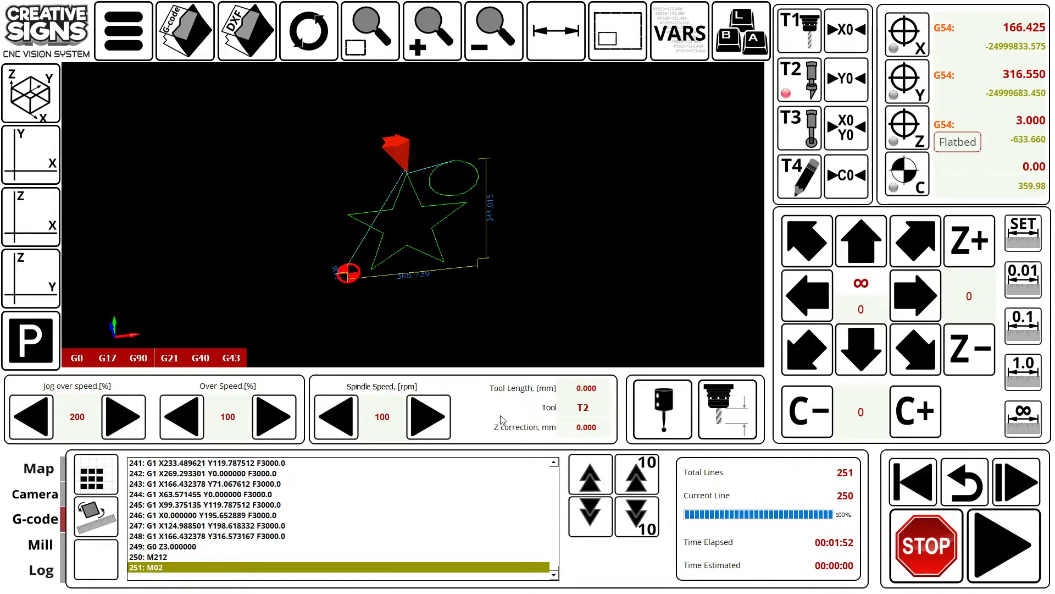
- Leave the myCNC control screen, switch to Adobe Illustrator and examine the photos of the stepper motor and drag knife parts
{"action": "left_click", "coordinate": [125, 31]}
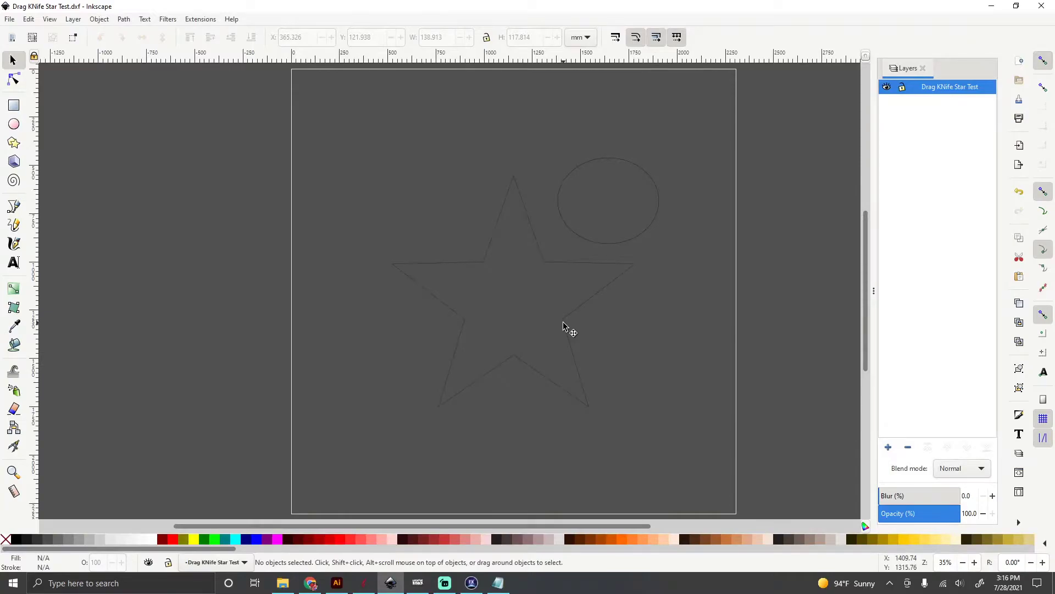
{"action": "left_click", "coordinate": [563, 326]}
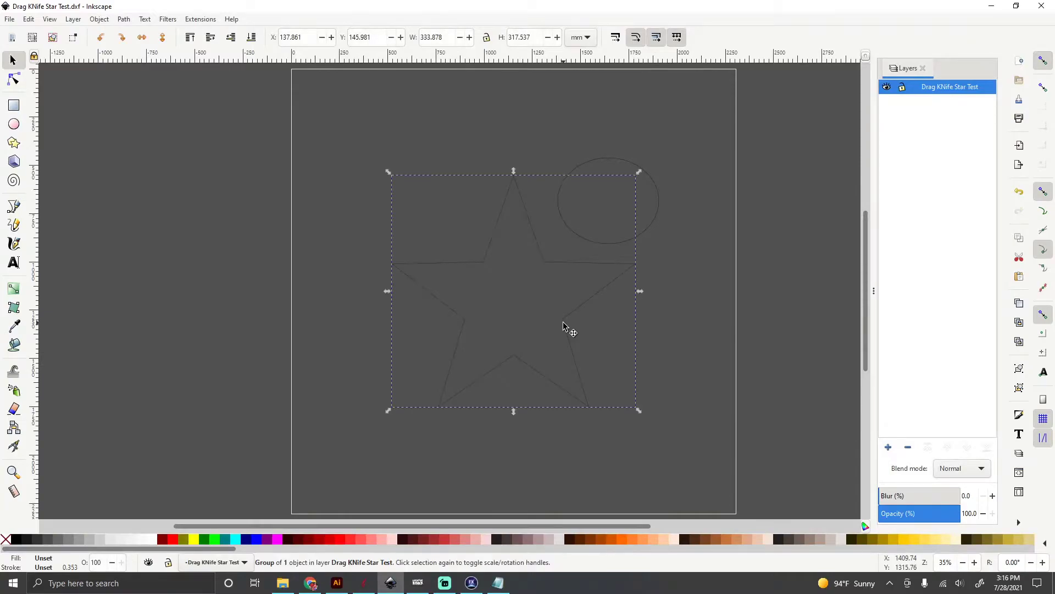
{"action": "left_click", "coordinate": [337, 583]}
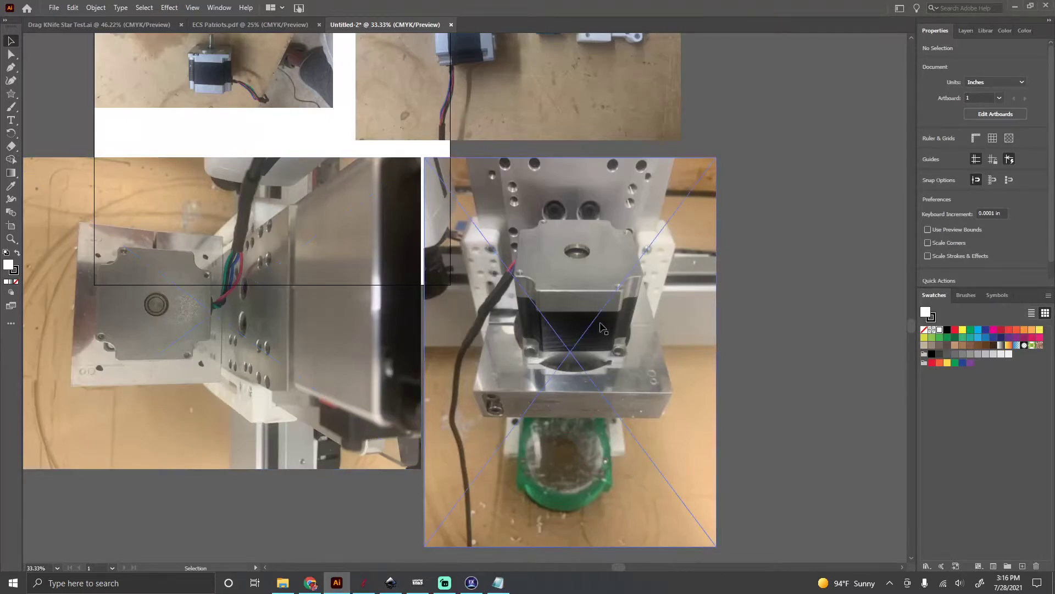
{"action": "scroll", "coordinate": [662, 277], "scroll_direction": "up", "scroll_amount": 4}
{"action": "scroll", "coordinate": [662, 266], "scroll_direction": "up", "scroll_amount": 1}
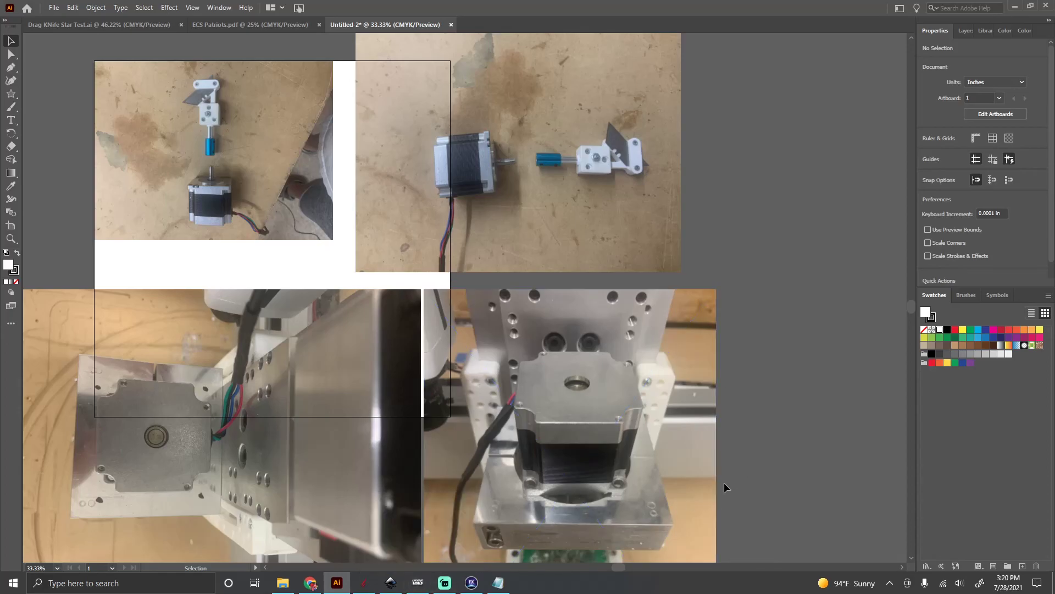
- Switch back to the myCNC control software
{"action": "mouse_move", "coordinate": [419, 589]}
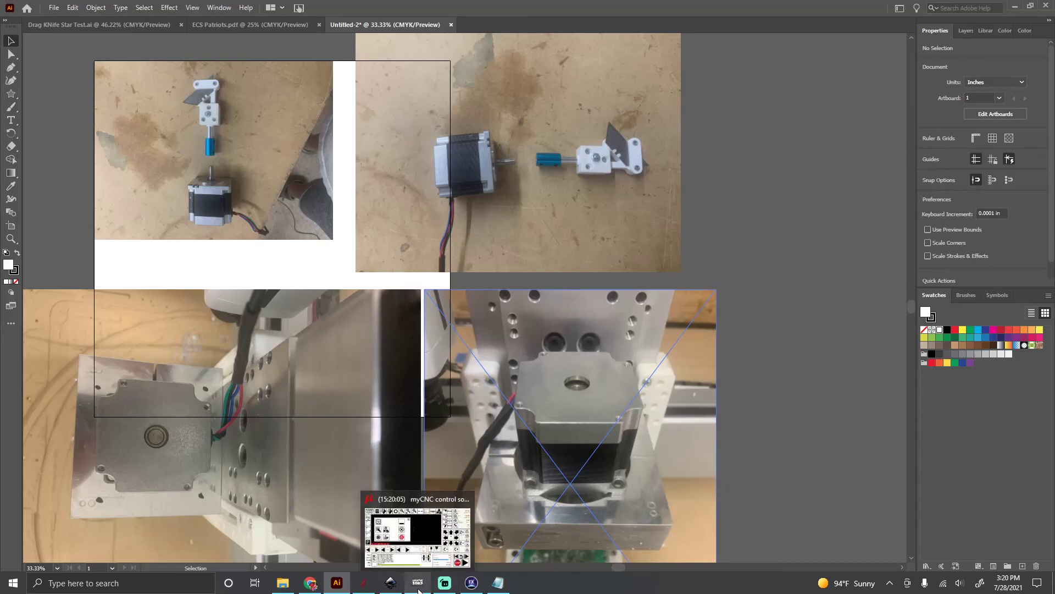